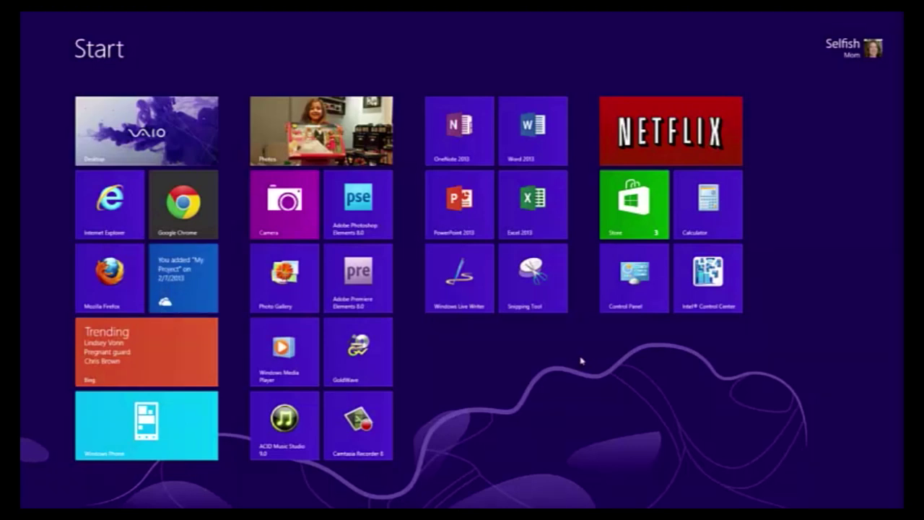
Search Control Panel for 'mous' and open the Synaptics touchpad Settings from Device Settings.
click(631, 291)
text(mous)
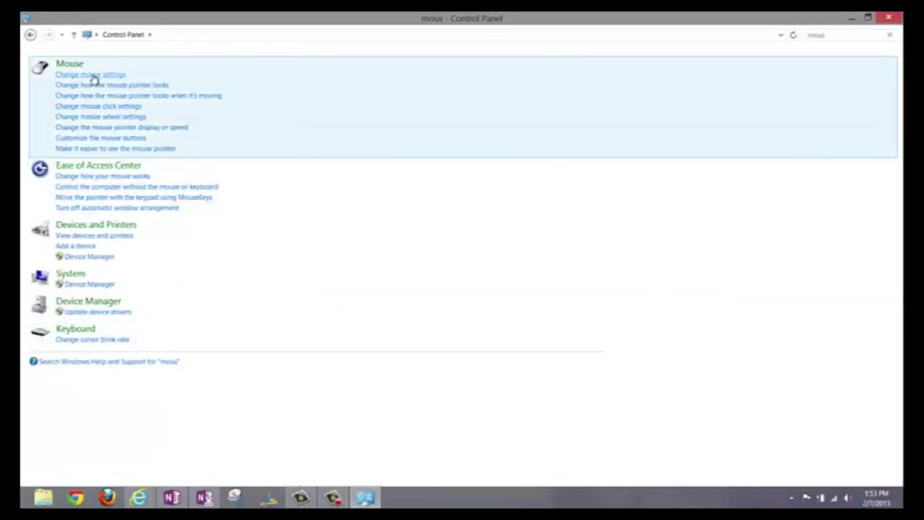
click(91, 75)
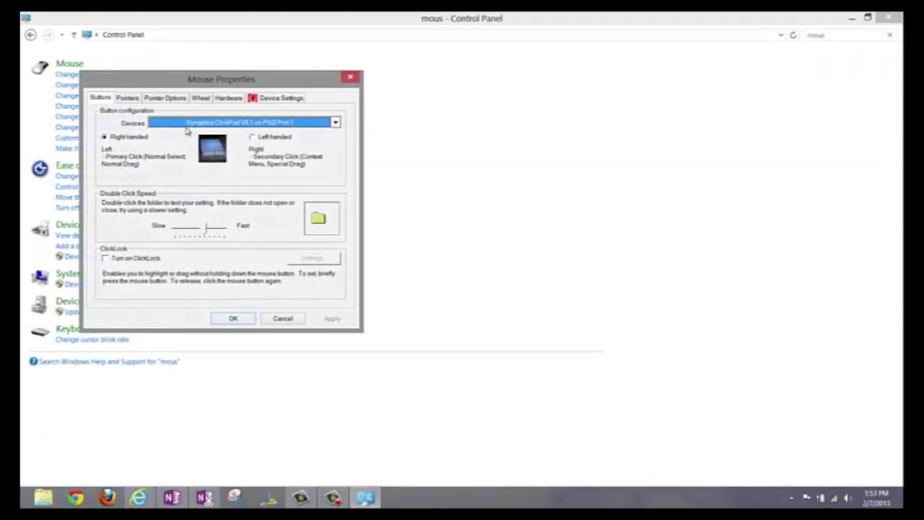
click(275, 102)
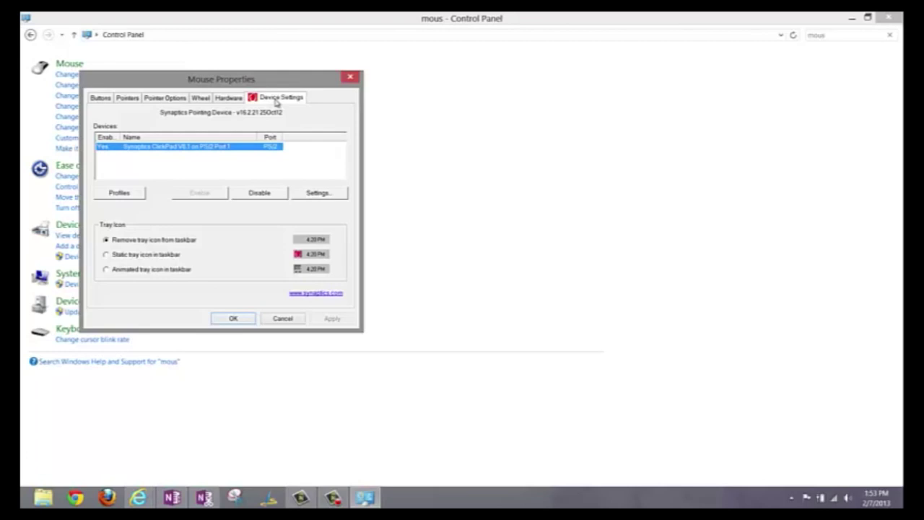
click(316, 196)
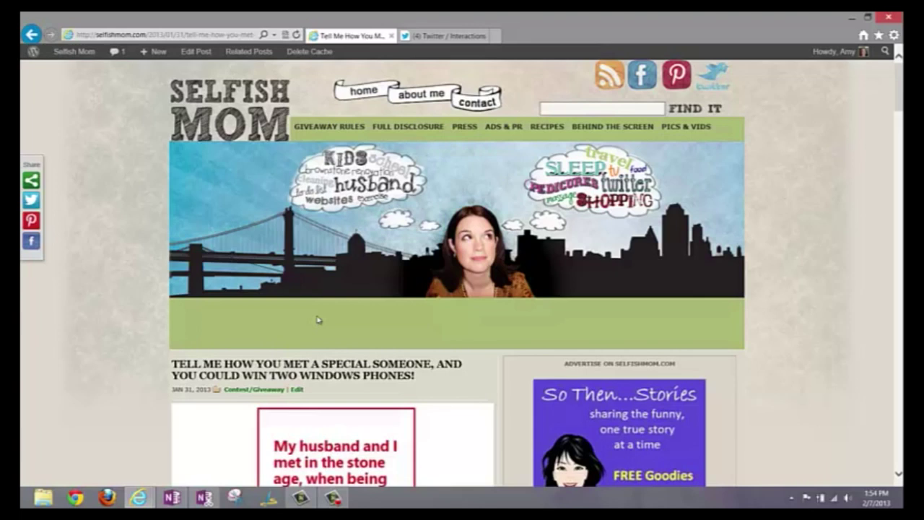
scroll(318, 320, down, 1)
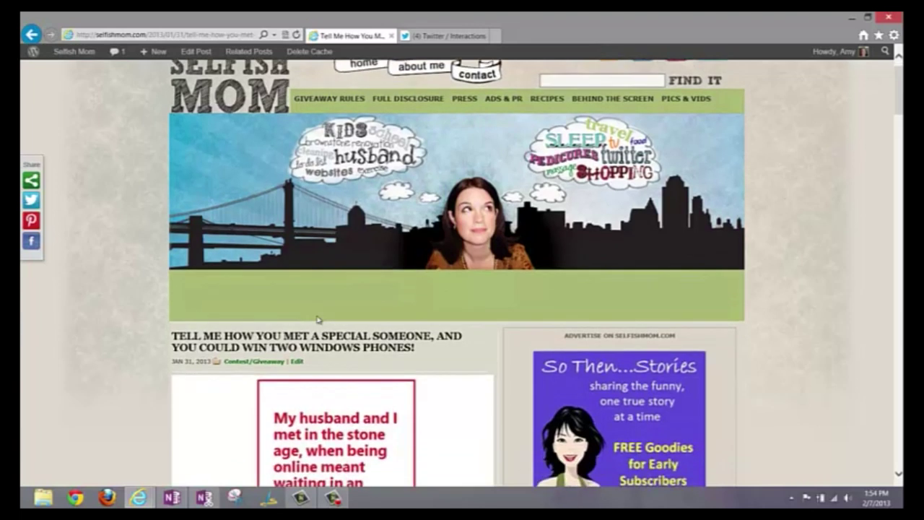
scroll(318, 320, up, 1)
scroll(318, 320, down, 6)
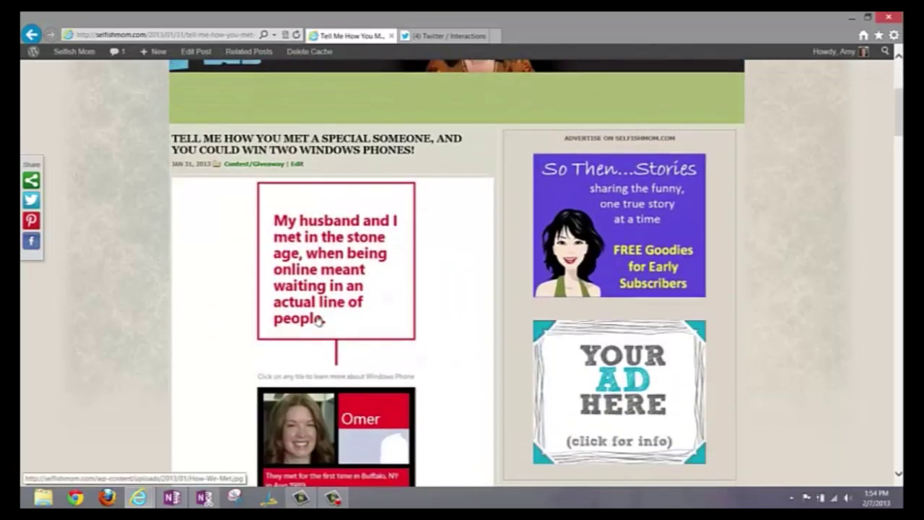
scroll(318, 320, up, 6)
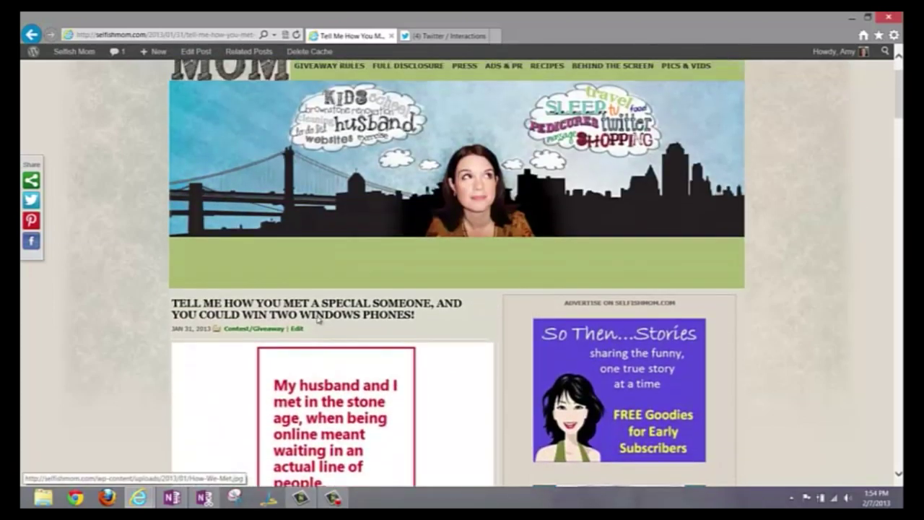
scroll(319, 320, down, 2)
scroll(318, 320, down, 6)
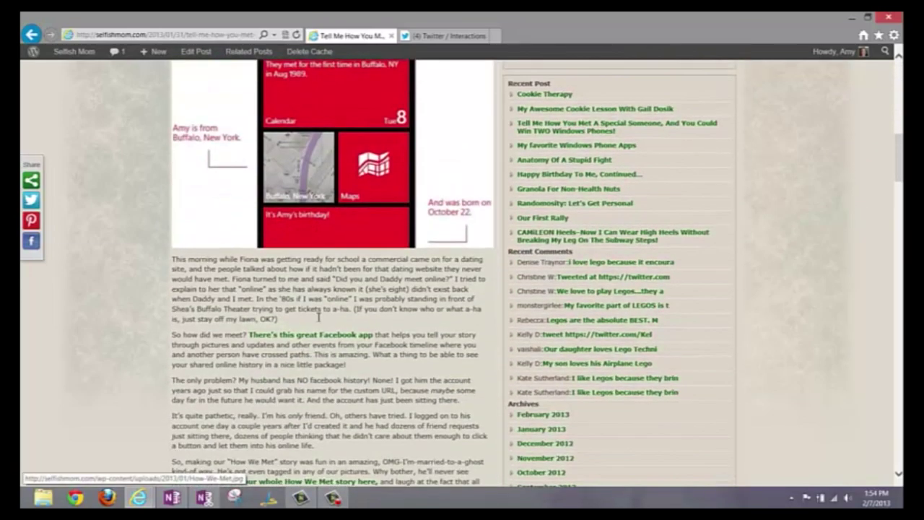
scroll(319, 319, up, 5)
scroll(319, 319, up, 1)
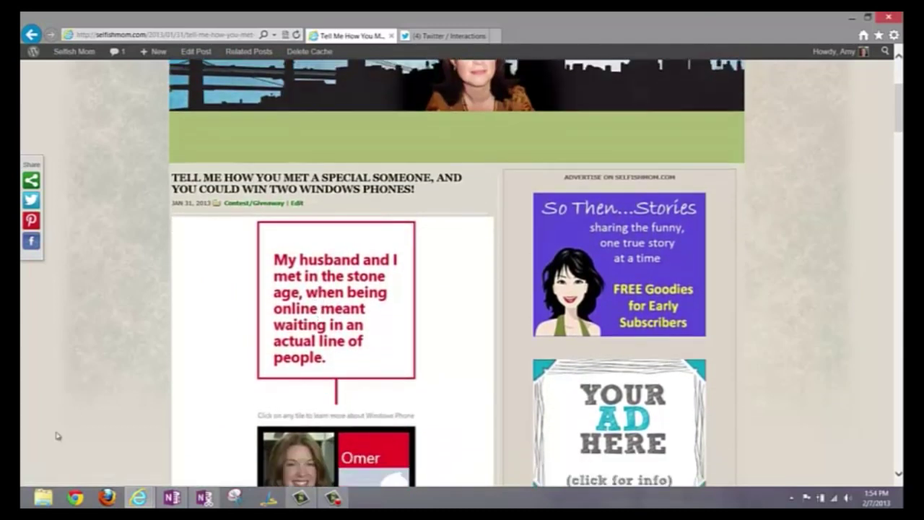
Toggle repeatedly between Start and the browser blog, launch Netflix from Start, then return to Start.
mouse_move(22, 505)
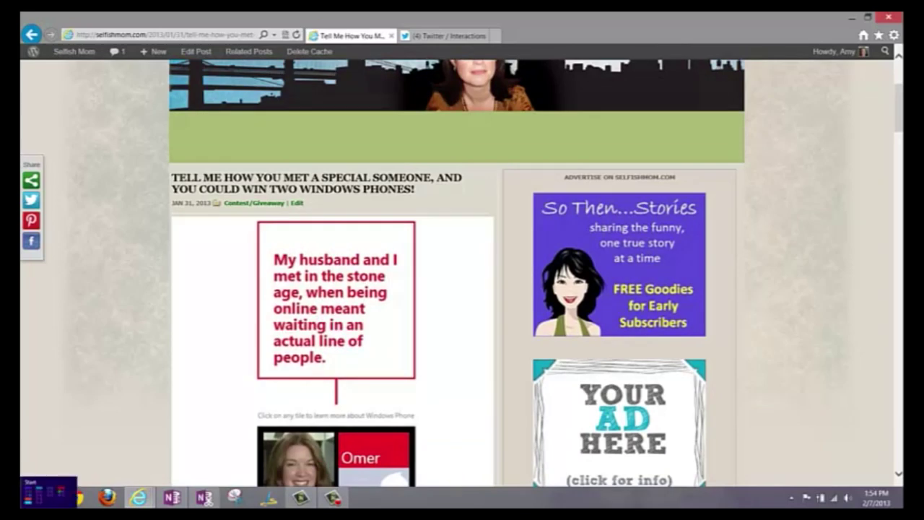
click(29, 499)
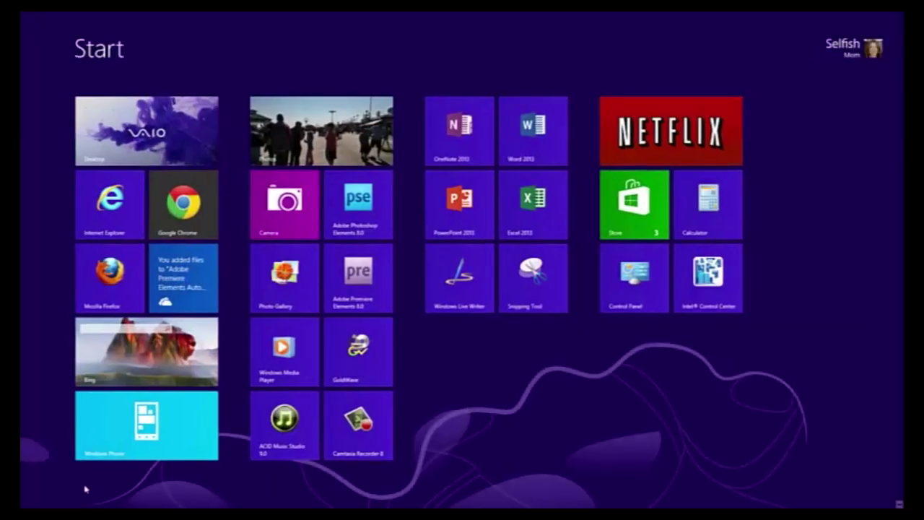
click(29, 498)
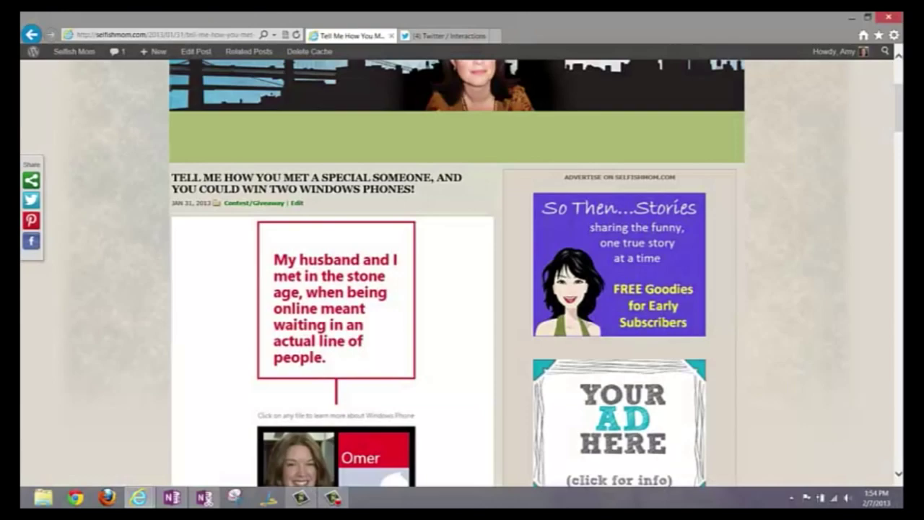
click(29, 498)
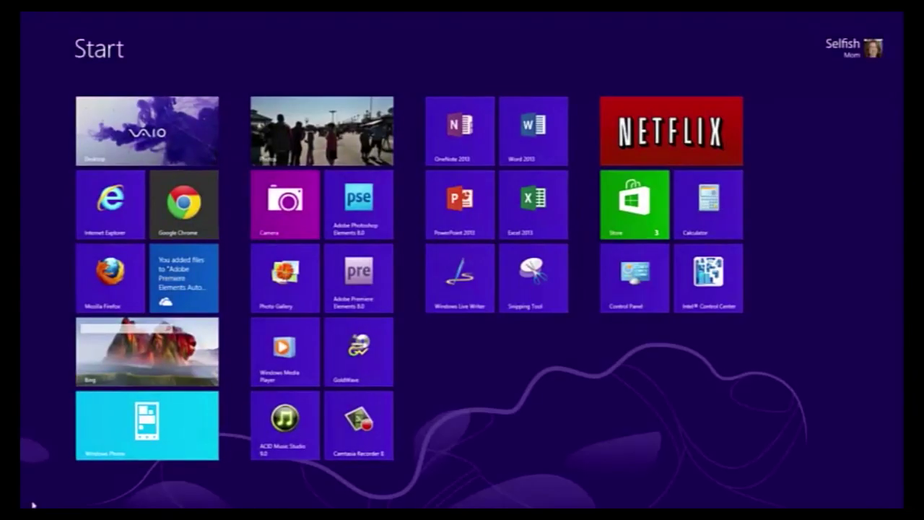
click(30, 501)
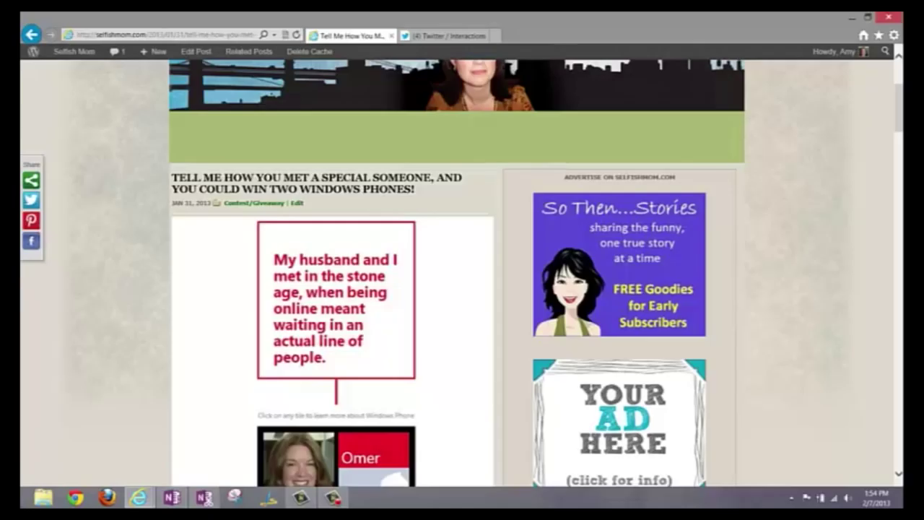
click(29, 498)
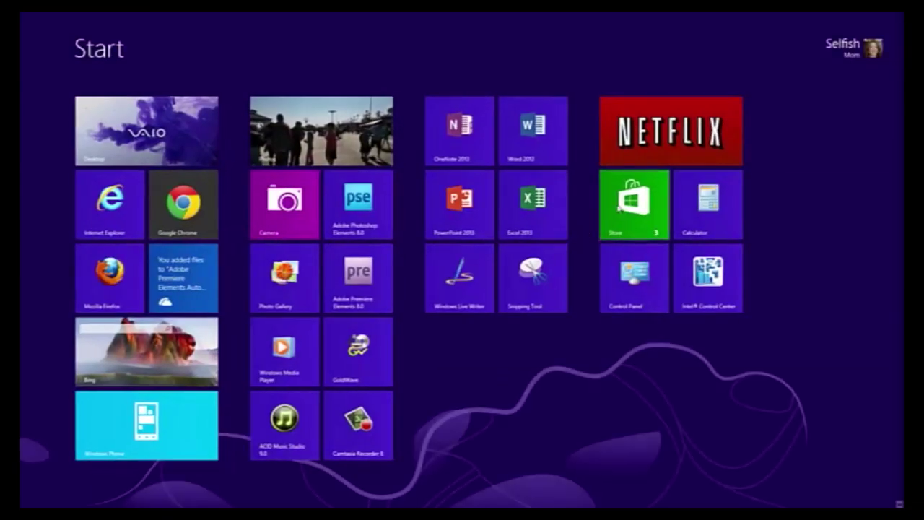
click(616, 208)
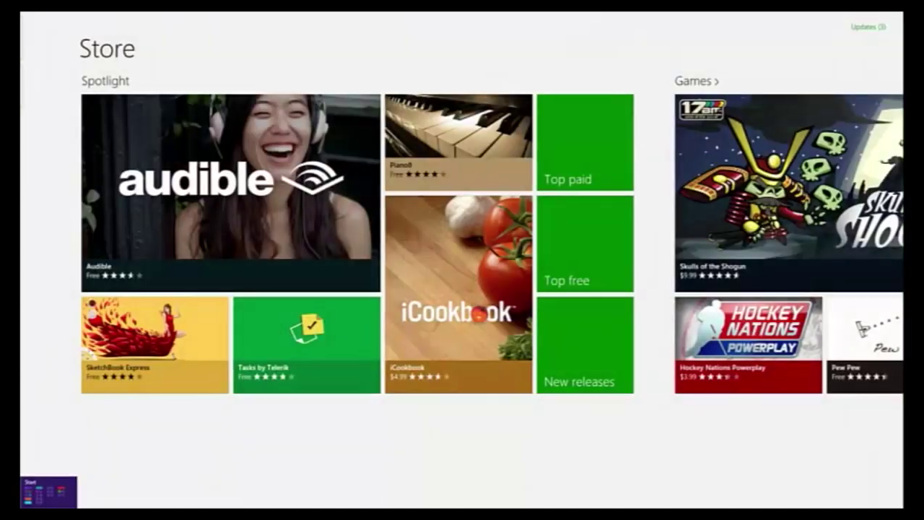
click(29, 498)
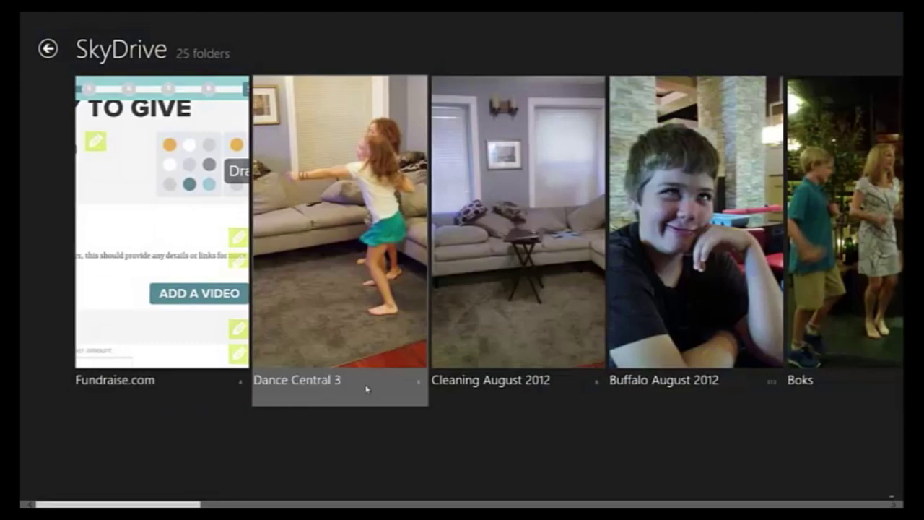
Scroll the SkyDrive folder strip back and forth, then open the Dance Central 3 folder.
scroll(367, 389, down, 1)
scroll(366, 390, up, 1)
scroll(367, 389, down, 15)
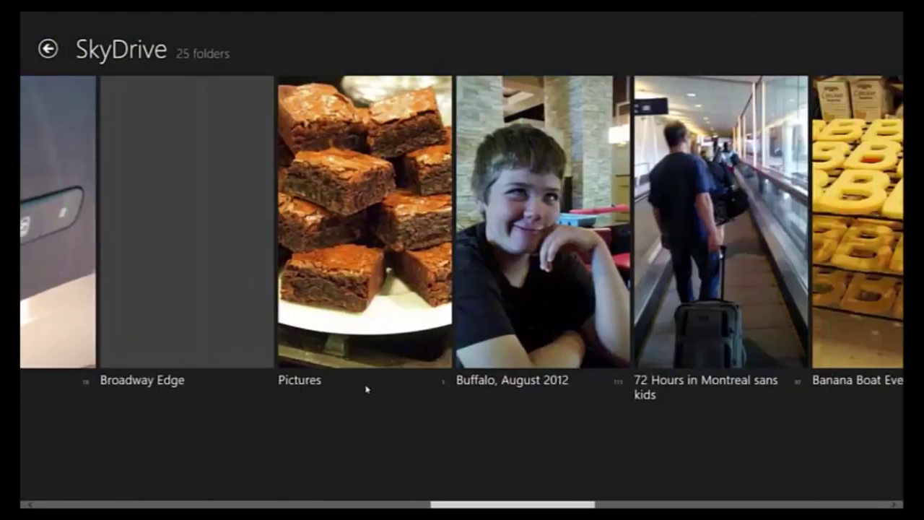
scroll(366, 389, down, 12)
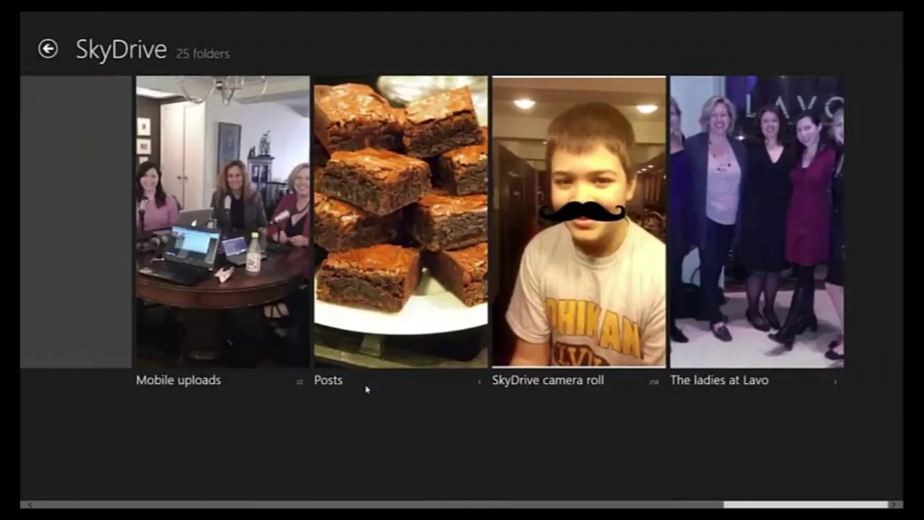
scroll(366, 389, up, 15)
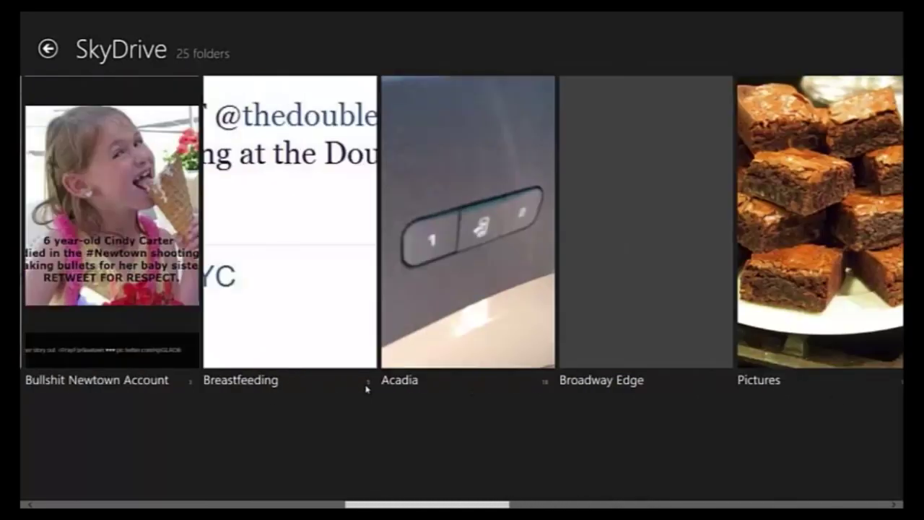
scroll(366, 389, up, 8)
scroll(366, 389, down, 8)
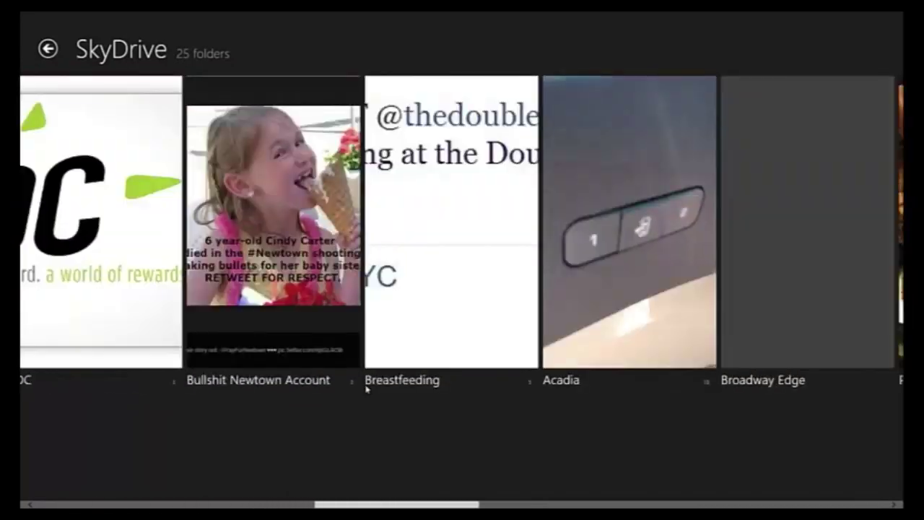
scroll(366, 389, down, 10)
scroll(367, 389, up, 8)
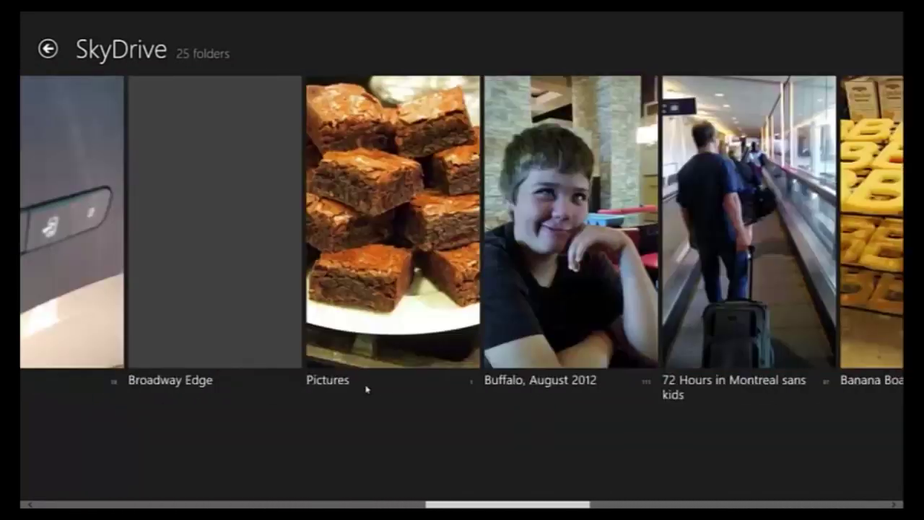
scroll(366, 389, up, 15)
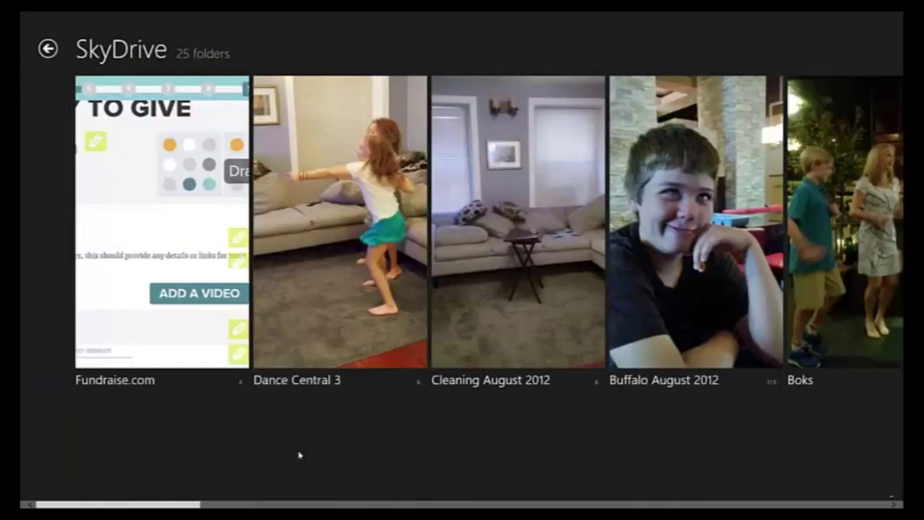
click(352, 240)
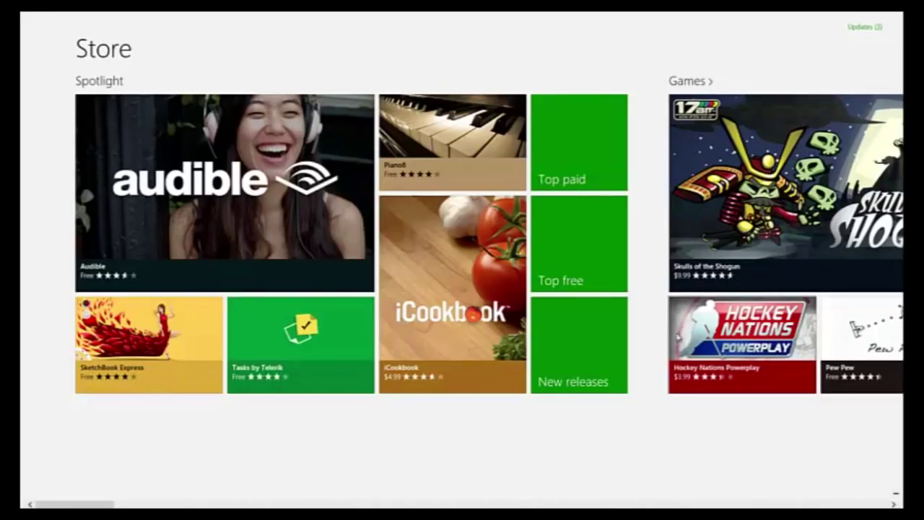
Bring up the charms and Search from the Store, then switch to the Start screen.
key(super+c)
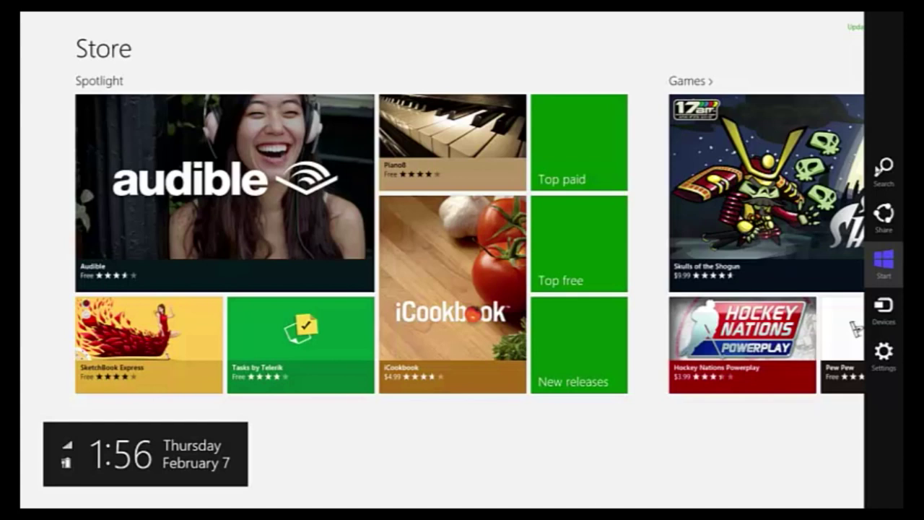
click(882, 171)
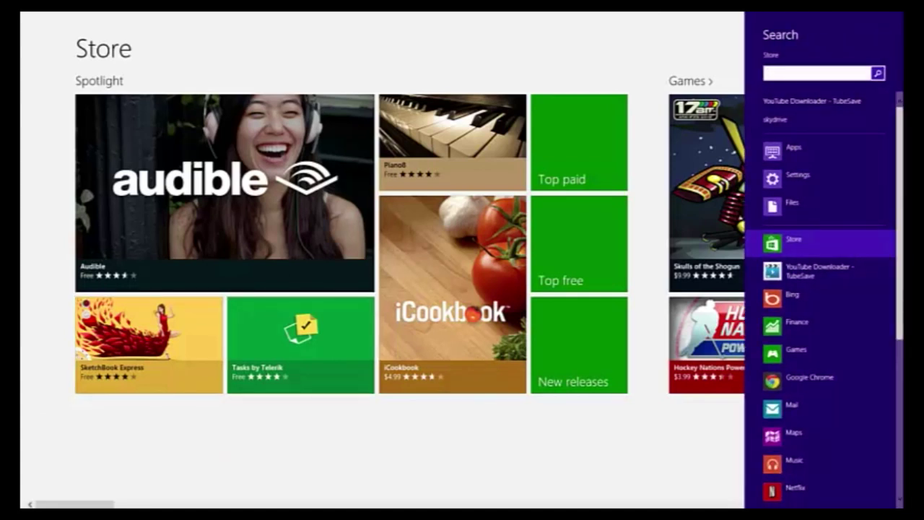
click(29, 498)
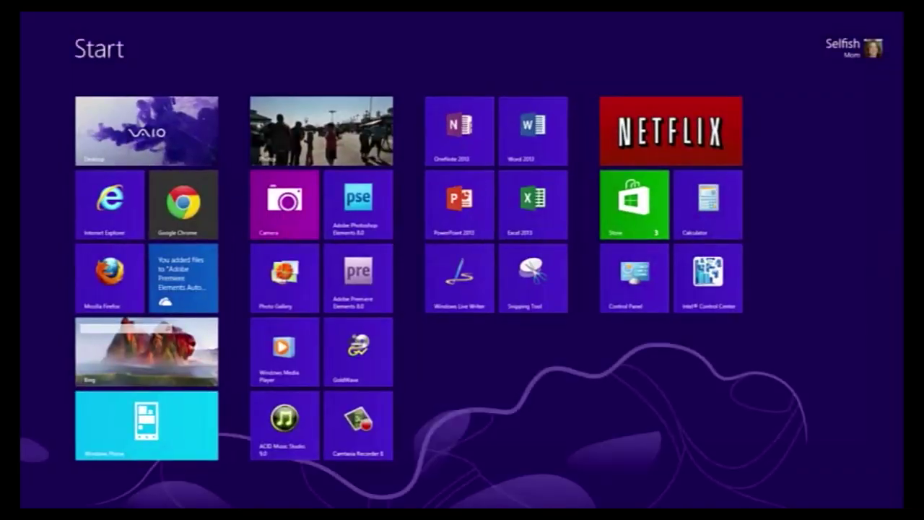
From Start, open the charms' Search apps list and return to the Start screen.
key(super+c)
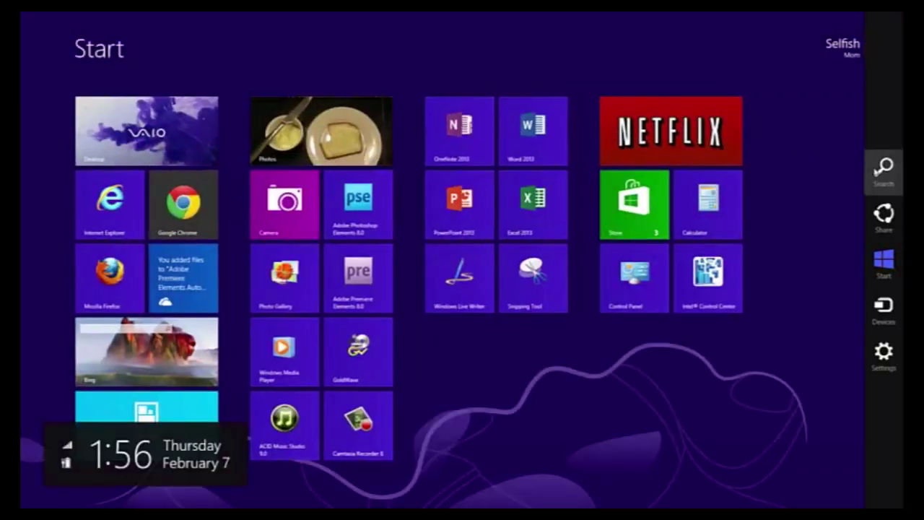
click(876, 172)
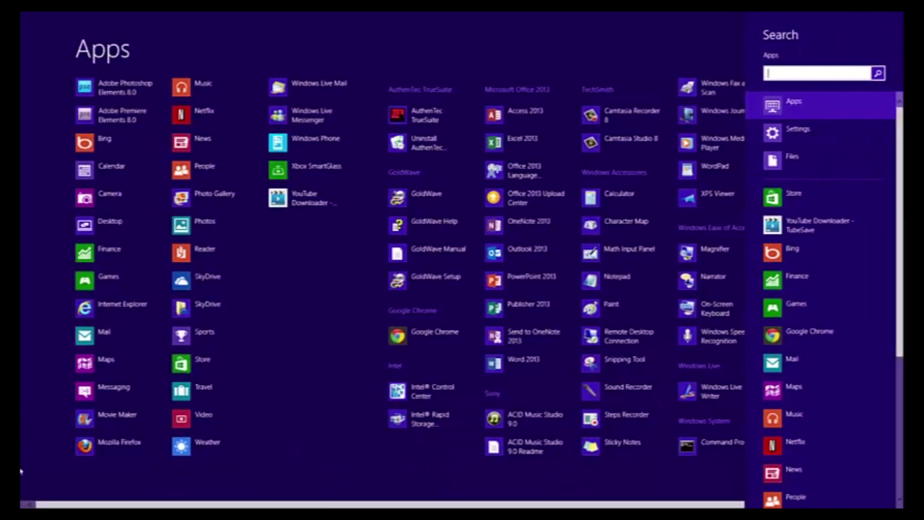
click(25, 504)
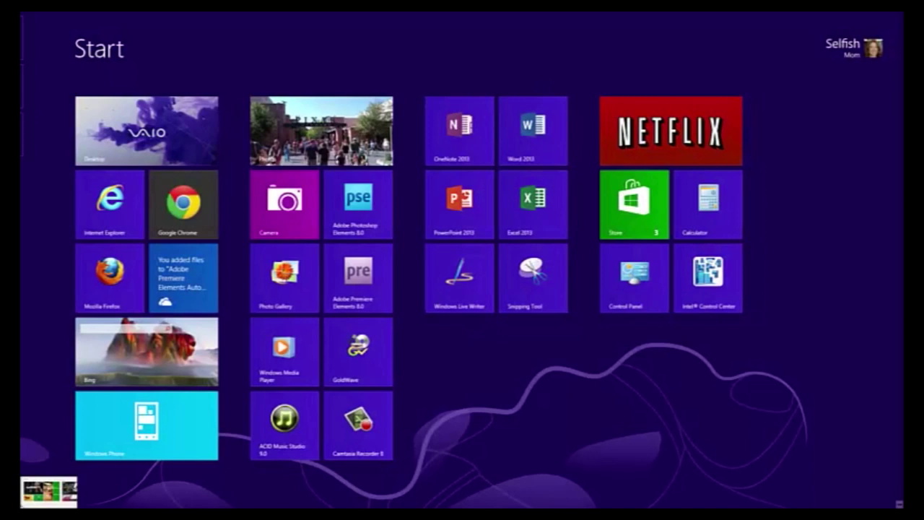
Return to Start from the bottom-left corner thumbnail, first leaving Netflix, then SkyDrive.
mouse_move(27, 399)
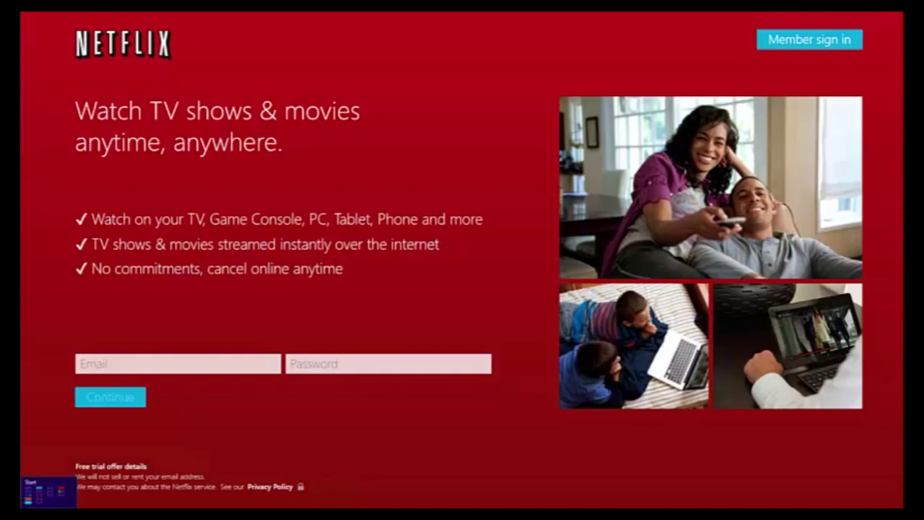
click(29, 502)
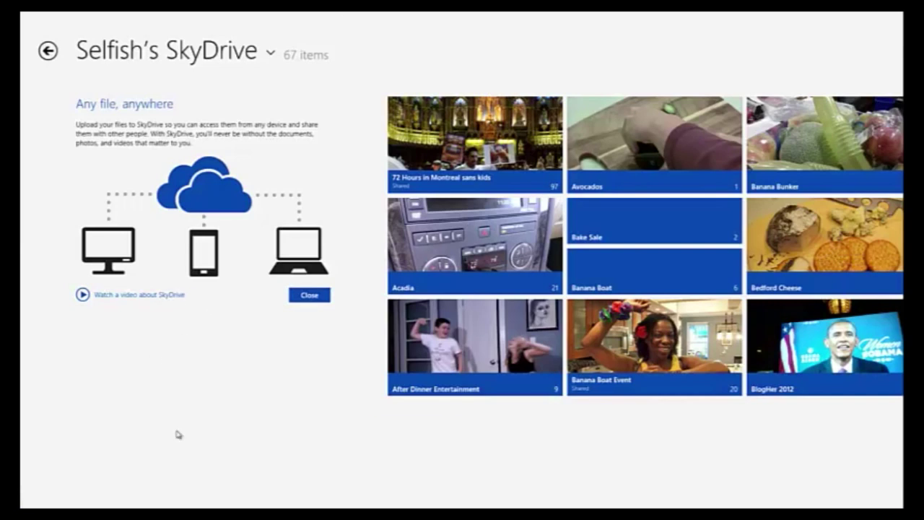
mouse_move(21, 507)
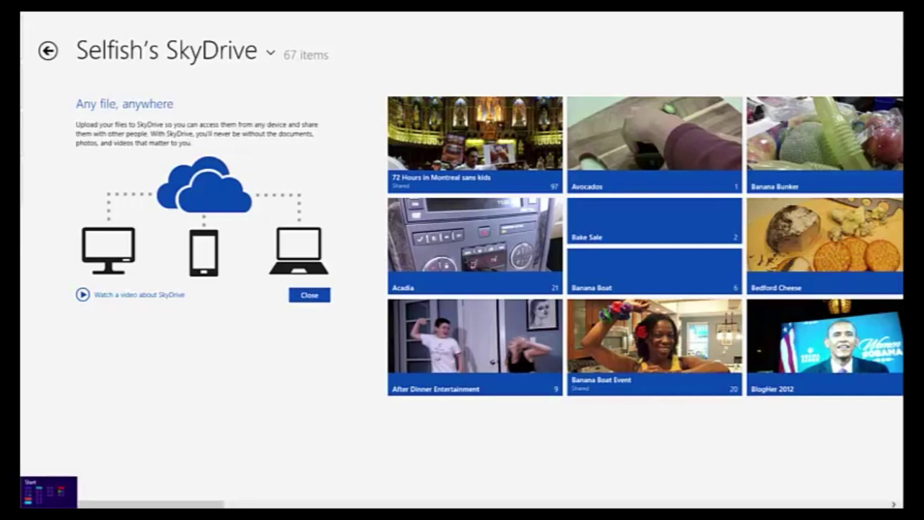
click(29, 498)
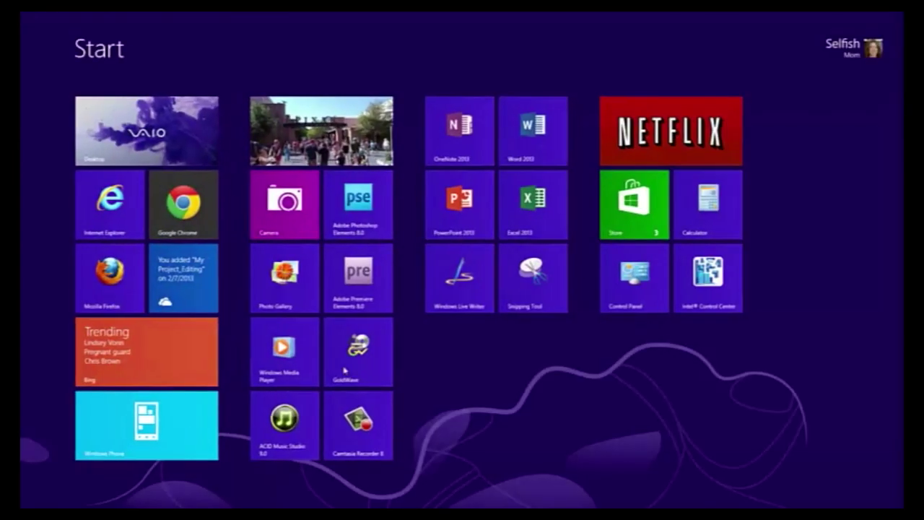
Launch Netflix, Snap left the Desktop beside it, then drag the divider right until the browser fills the screen.
click(655, 150)
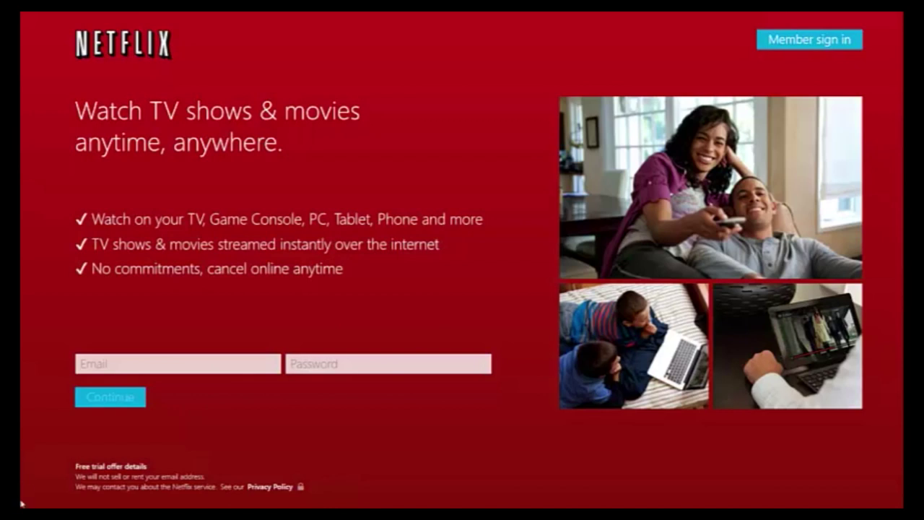
mouse_move(21, 507)
mouse_move(22, 385)
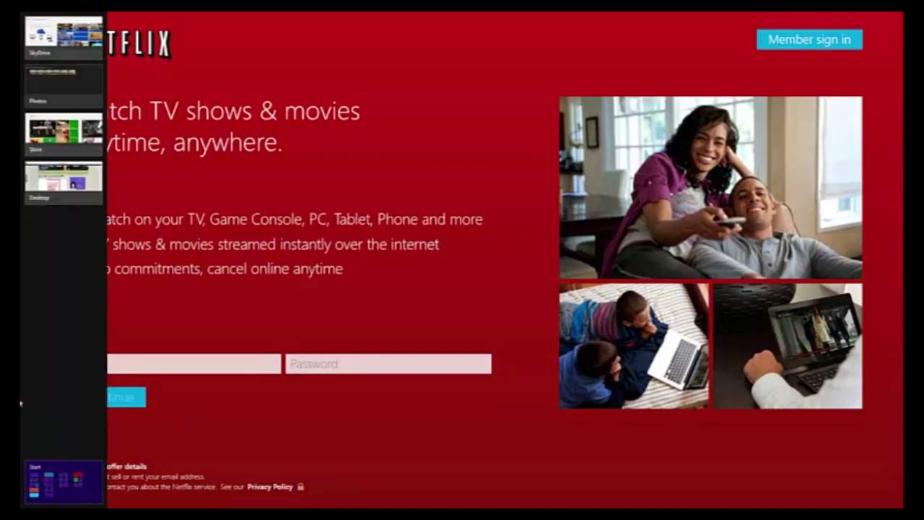
right_click(41, 181)
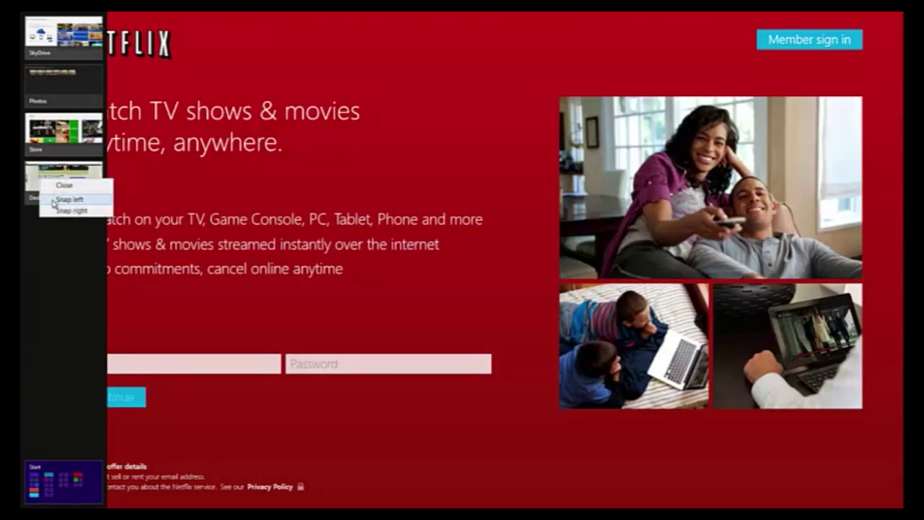
click(53, 201)
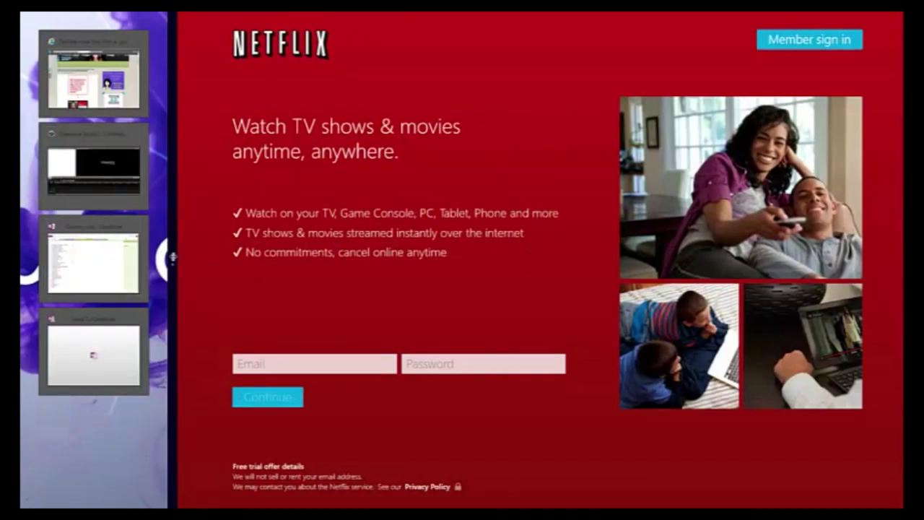
drag(172, 257, 306, 231)
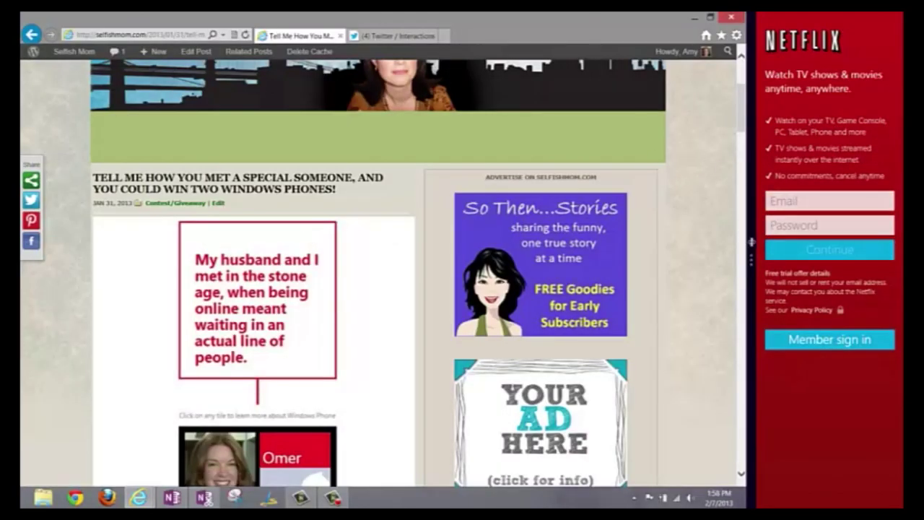
drag(751, 242, 895, 244)
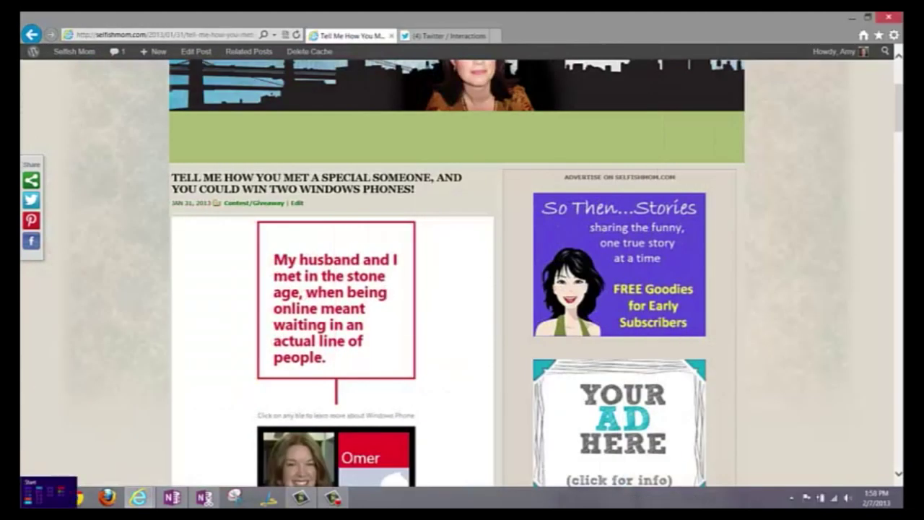
mouse_move(22, 318)
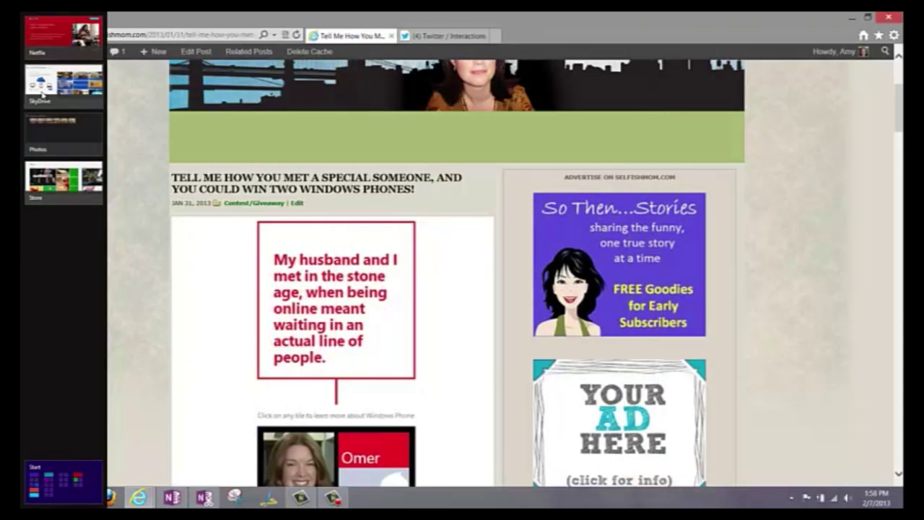
drag(42, 93, 117, 77)
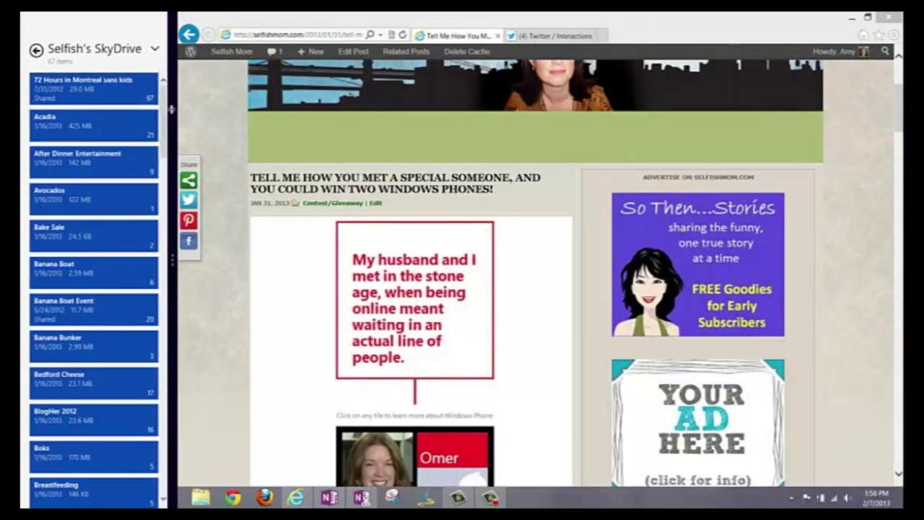
drag(172, 108, 31, 117)
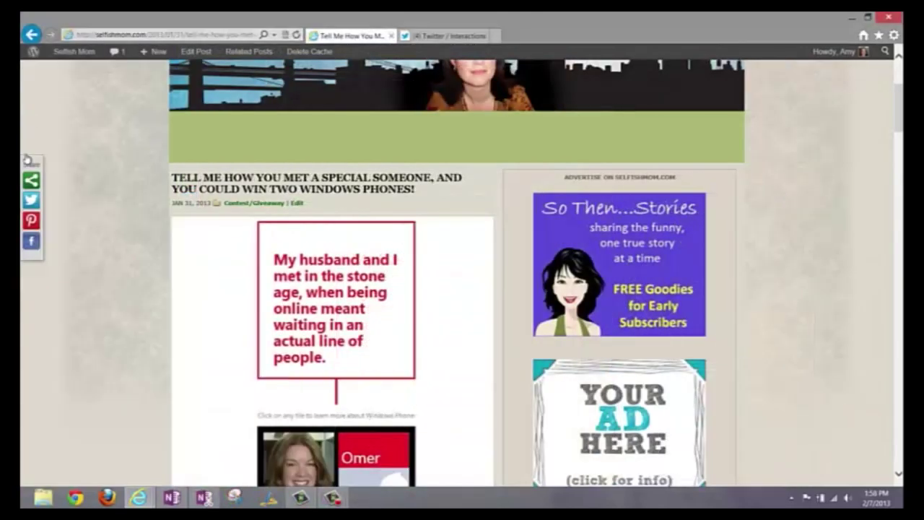
click(25, 500)
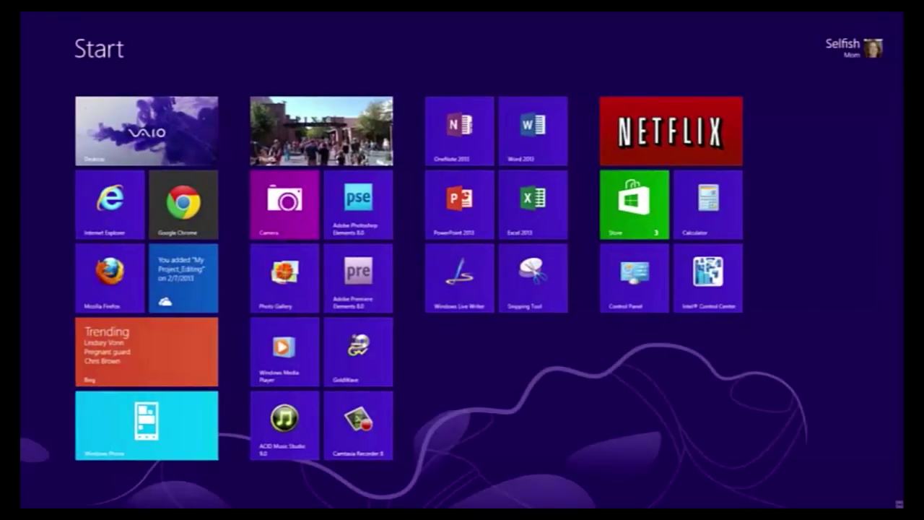
mouse_move(22, 174)
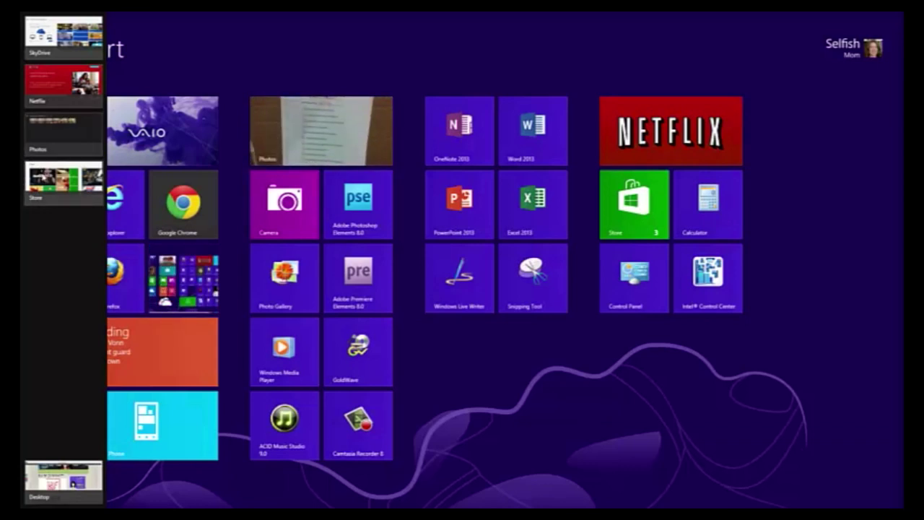
click(42, 177)
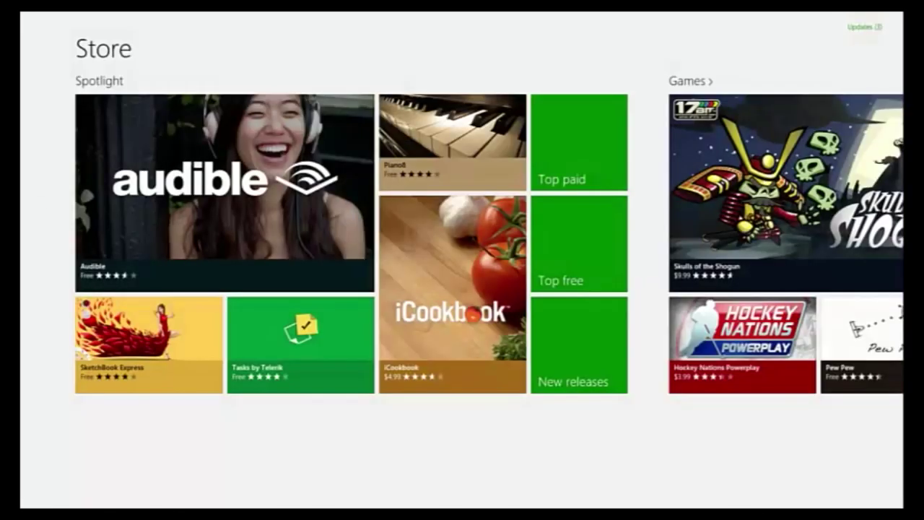
mouse_move(22, 506)
mouse_move(21, 436)
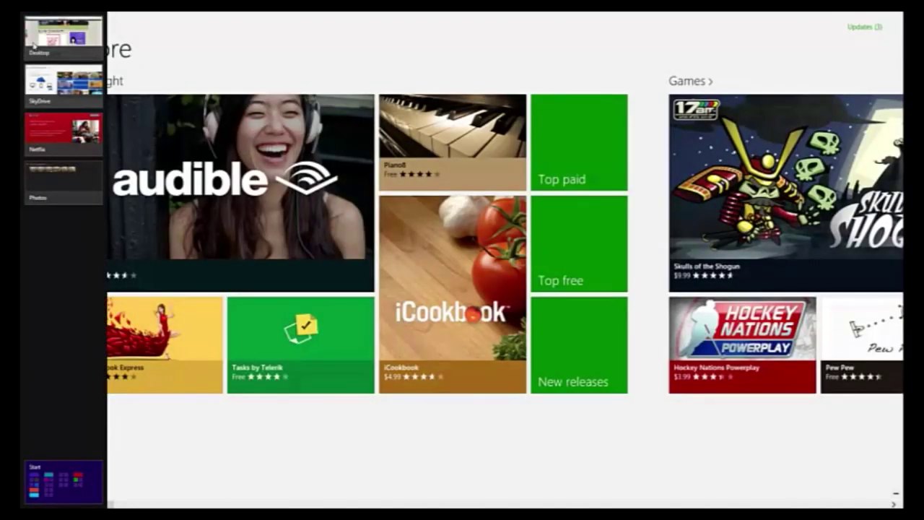
drag(34, 44, 816, 178)
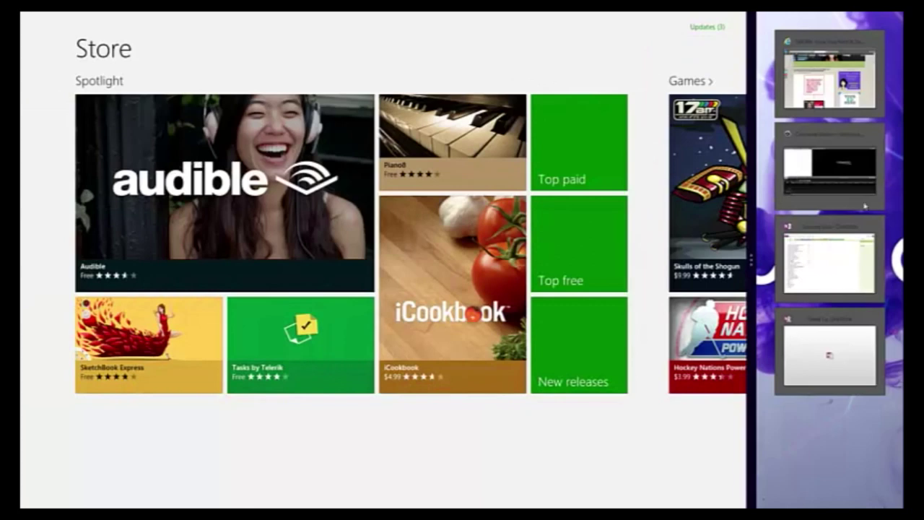
drag(753, 244, 648, 248)
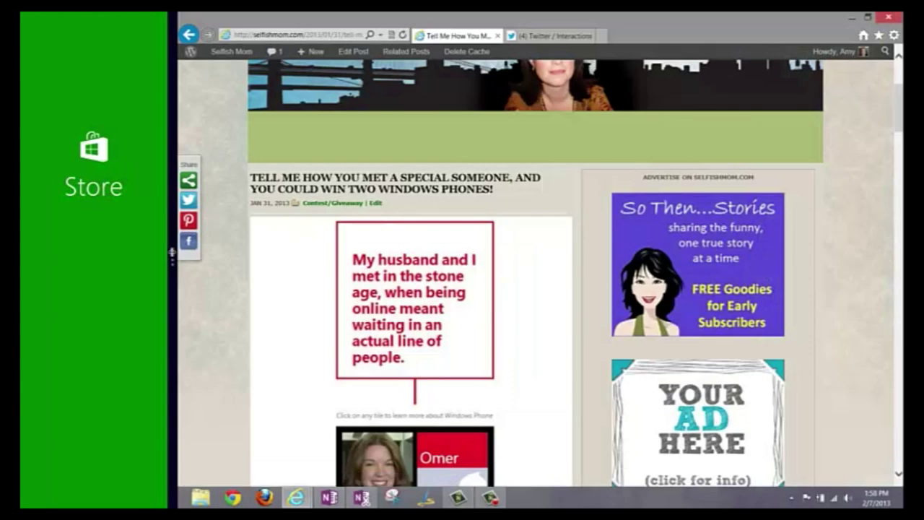
drag(172, 253, 31, 269)
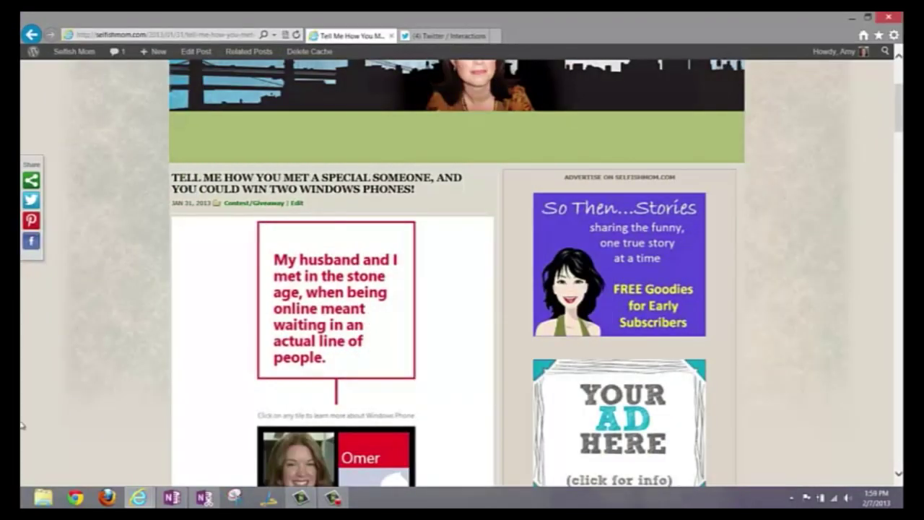
Bring SkyDrive back from the app switcher and drag it from the top edge to the bottom.
mouse_move(21, 507)
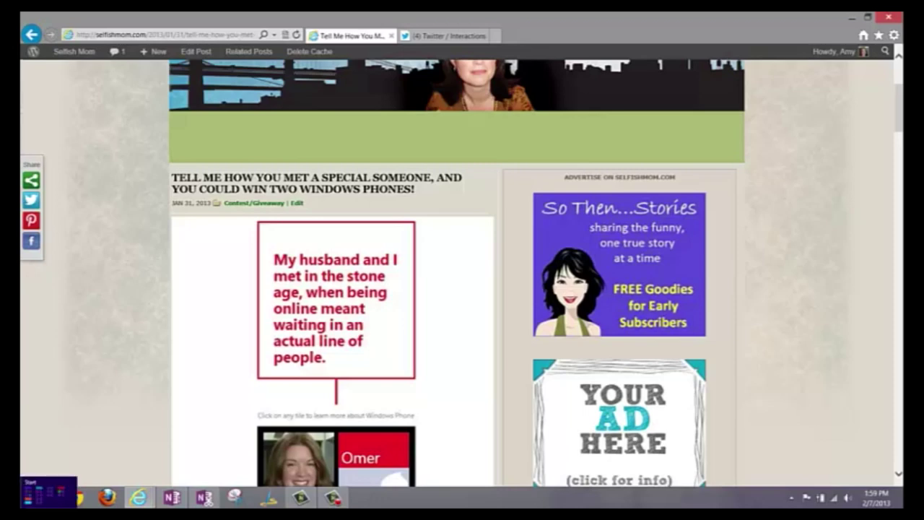
click(22, 504)
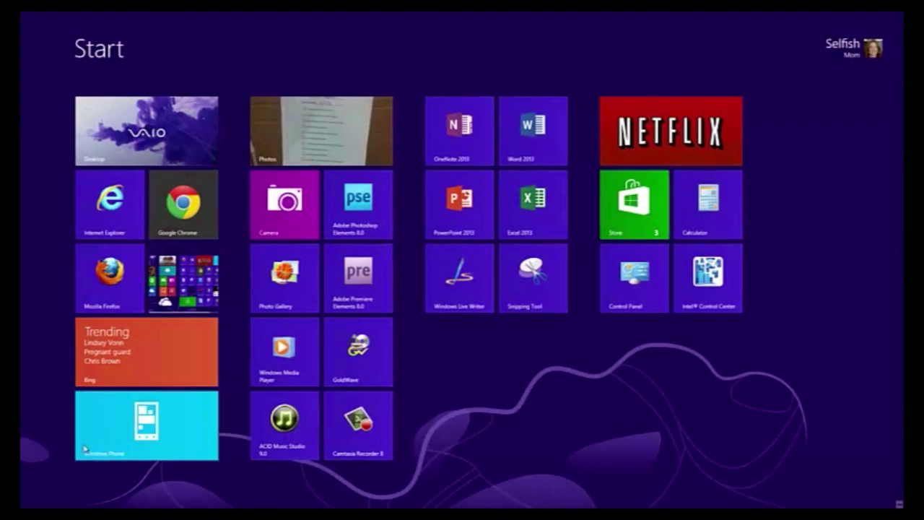
mouse_move(20, 507)
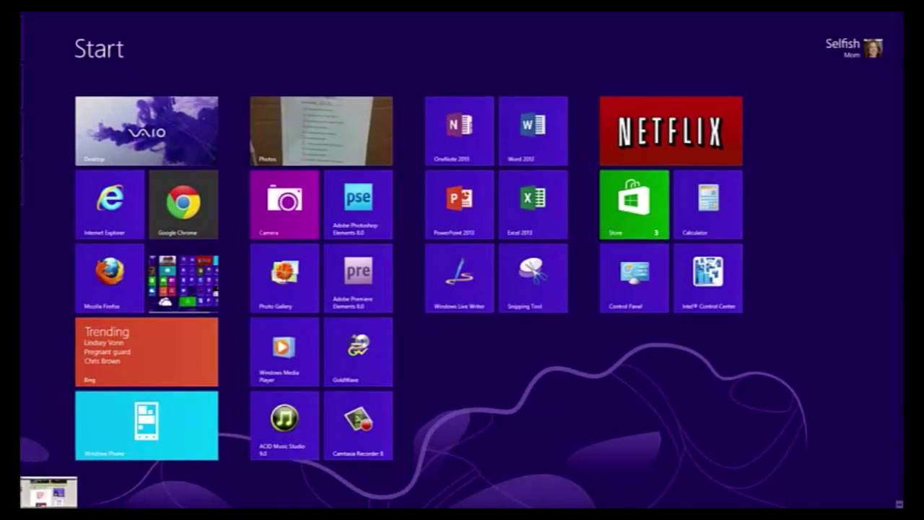
click(22, 505)
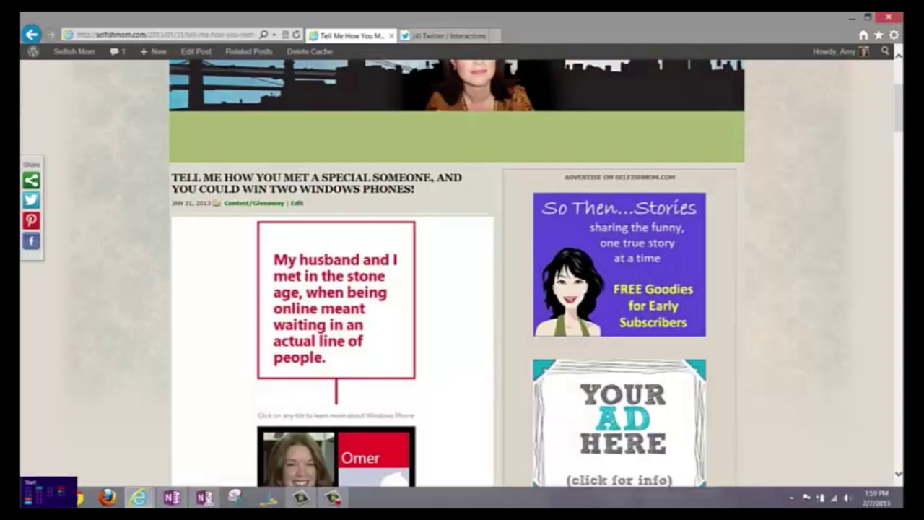
click(46, 97)
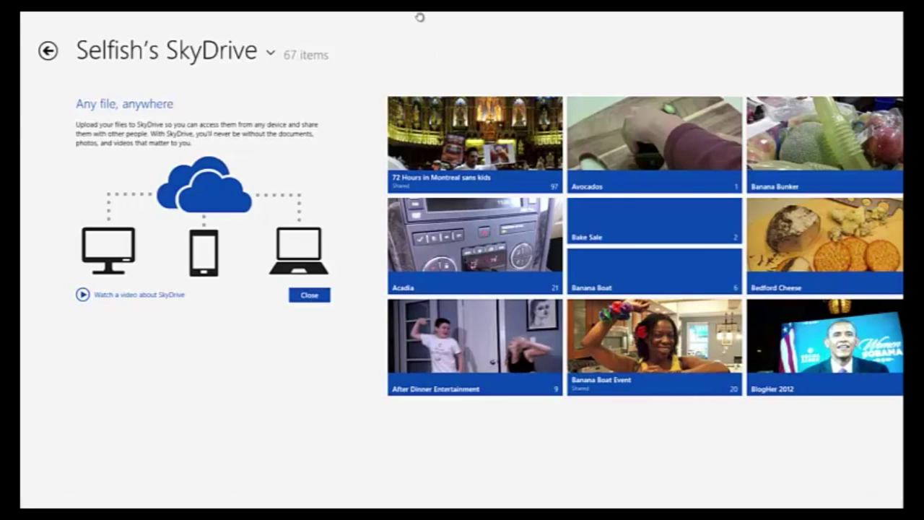
drag(420, 18, 342, 506)
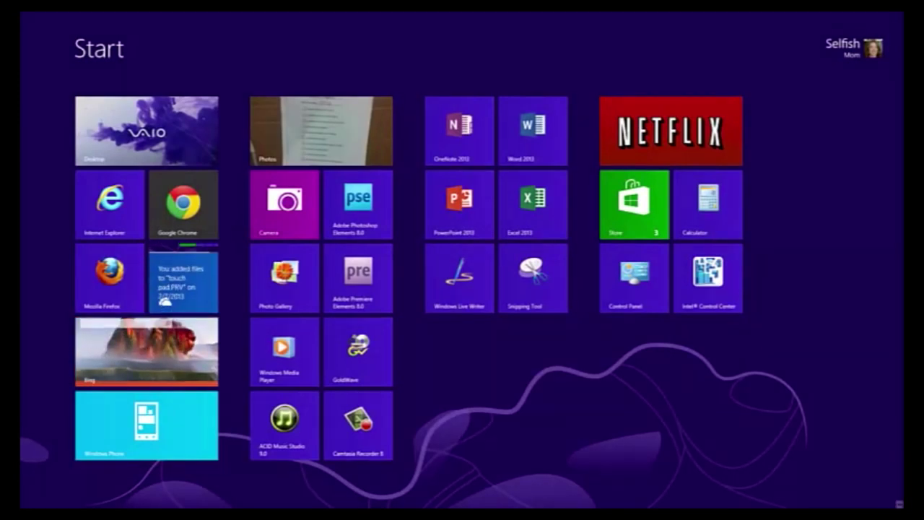
Close Photos, Netflix and Store via the left-edge app switcher's right-click Close option.
mouse_move(21, 404)
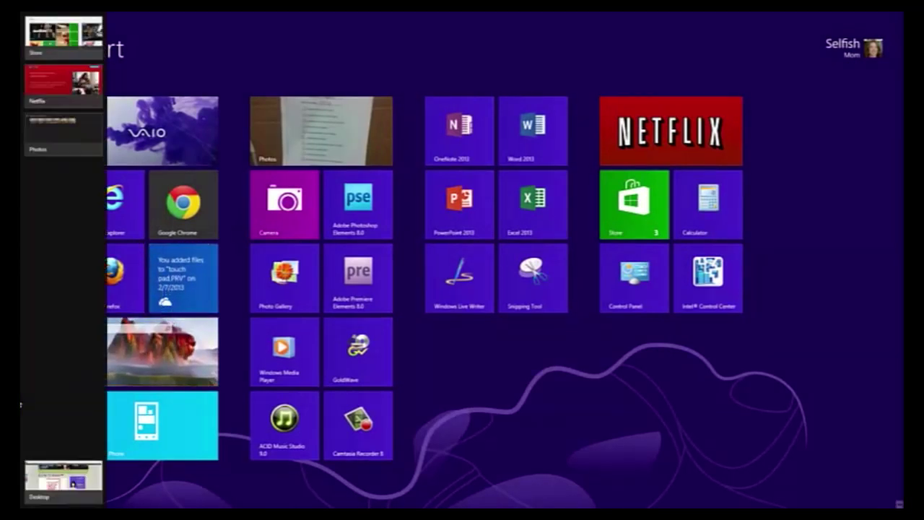
right_click(22, 142)
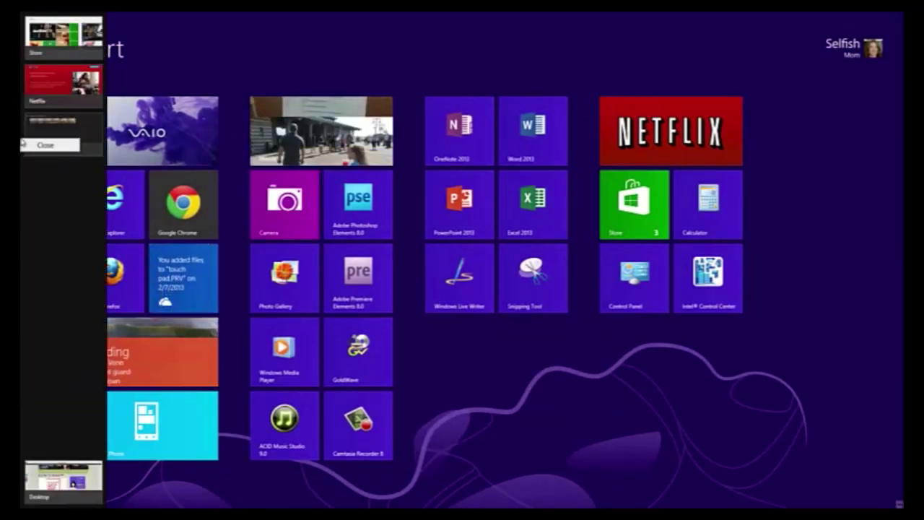
click(35, 148)
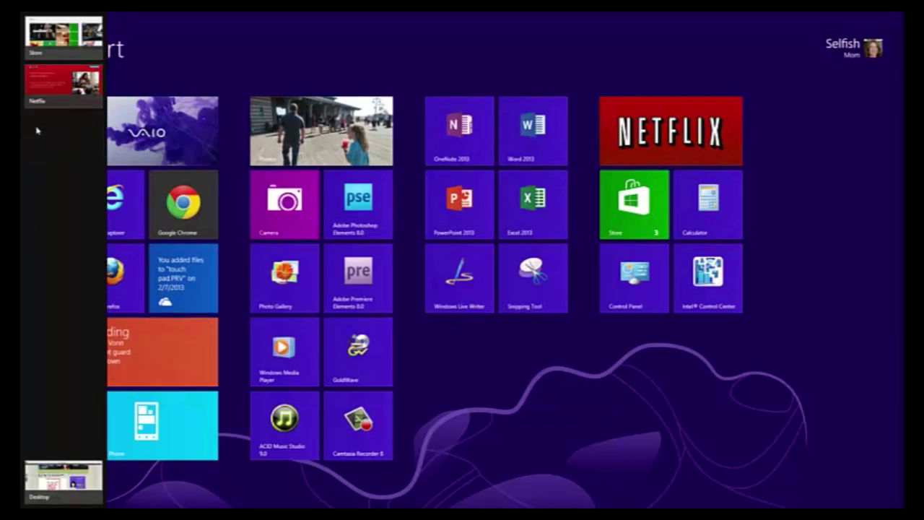
right_click(41, 98)
click(48, 101)
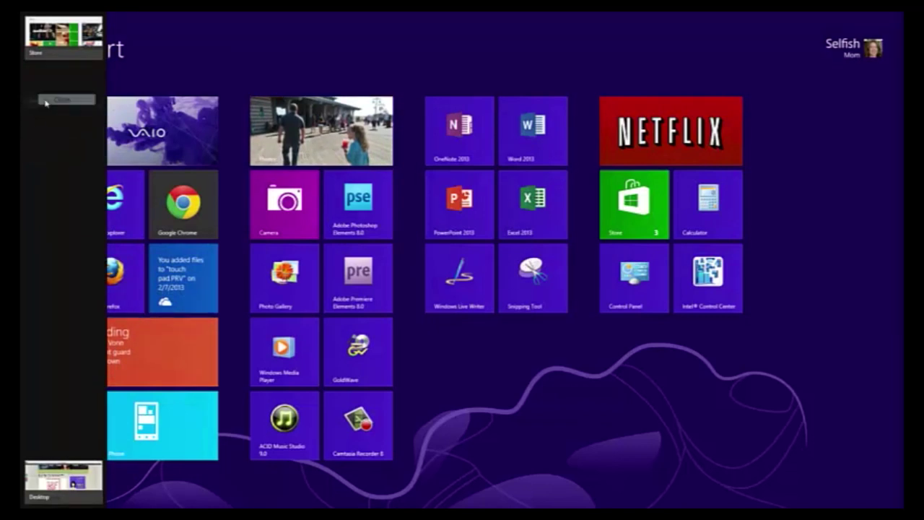
right_click(46, 50)
click(54, 57)
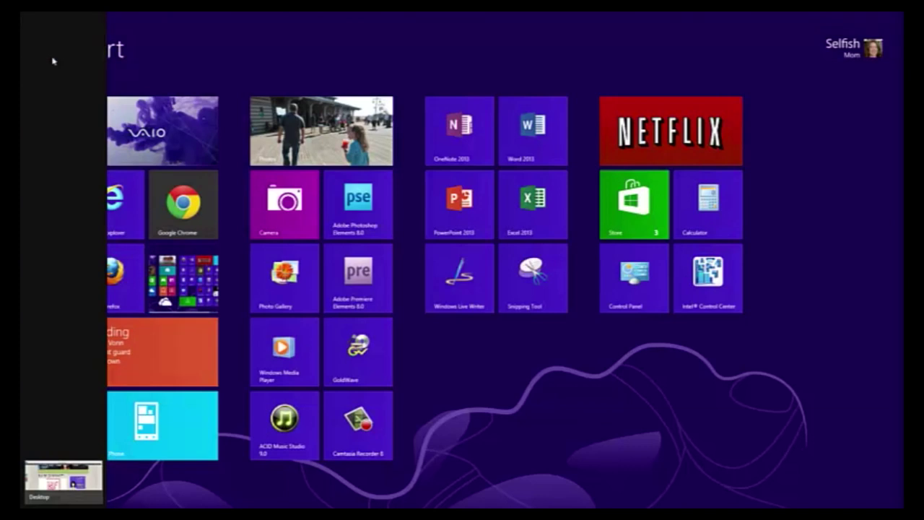